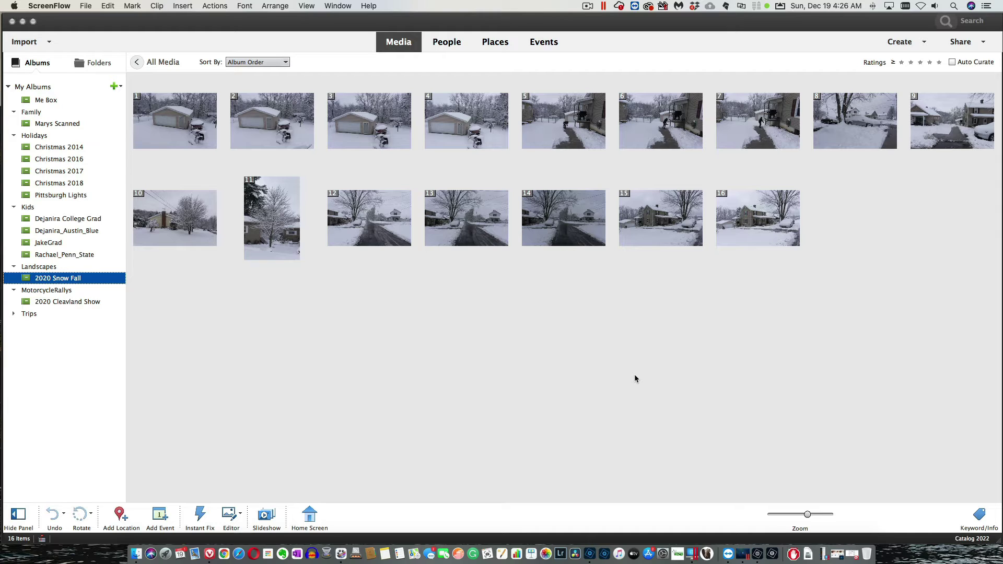
Step: Bring the Elements Organizer window, showing the 2020 Snow Fall album, to the front
left_click(575, 363)
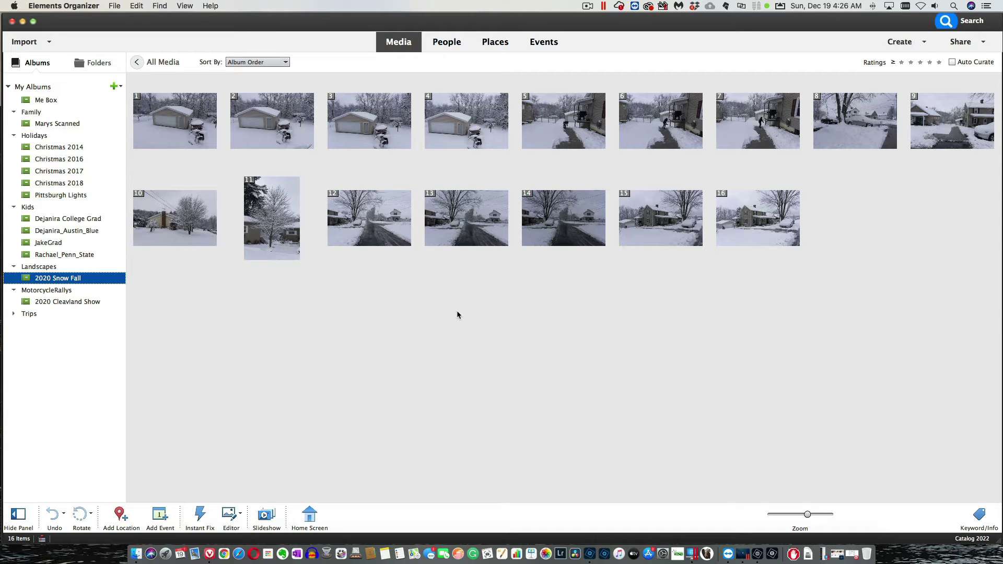
Step: Open the Photo Downloader from File > Get Photos and Videos > From Camera or Card Reader
left_click(115, 7)
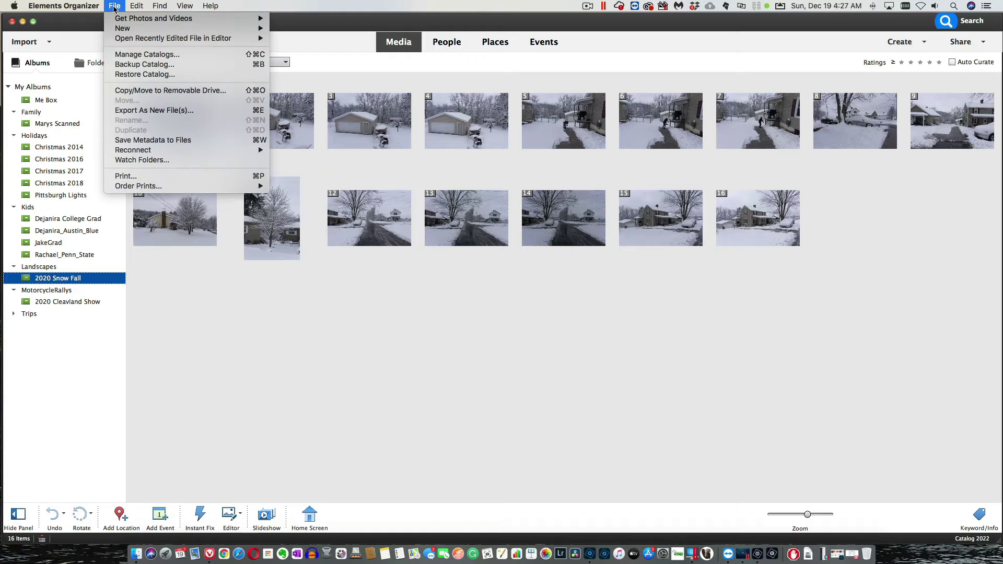
mouse_move(117, 19)
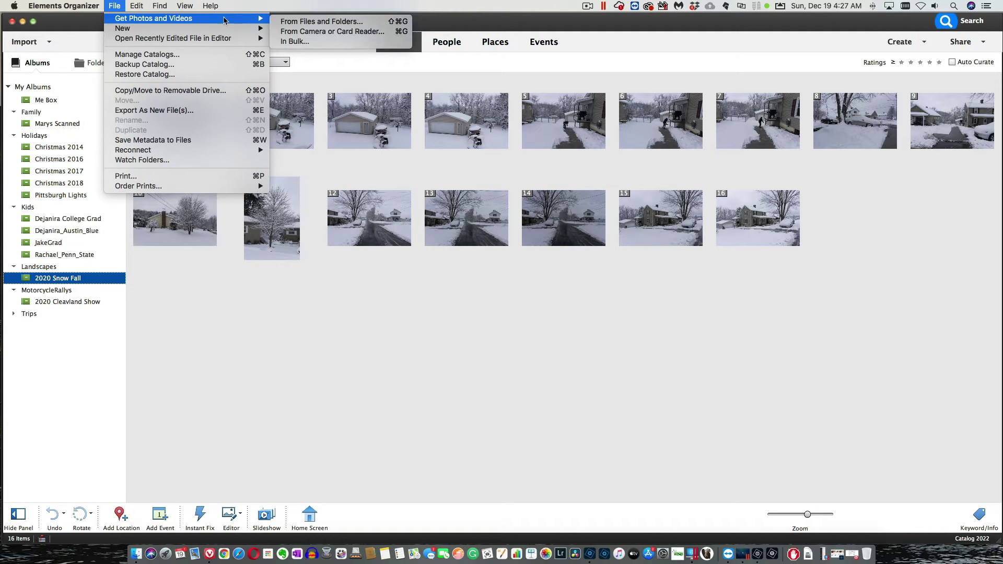
left_click(337, 33)
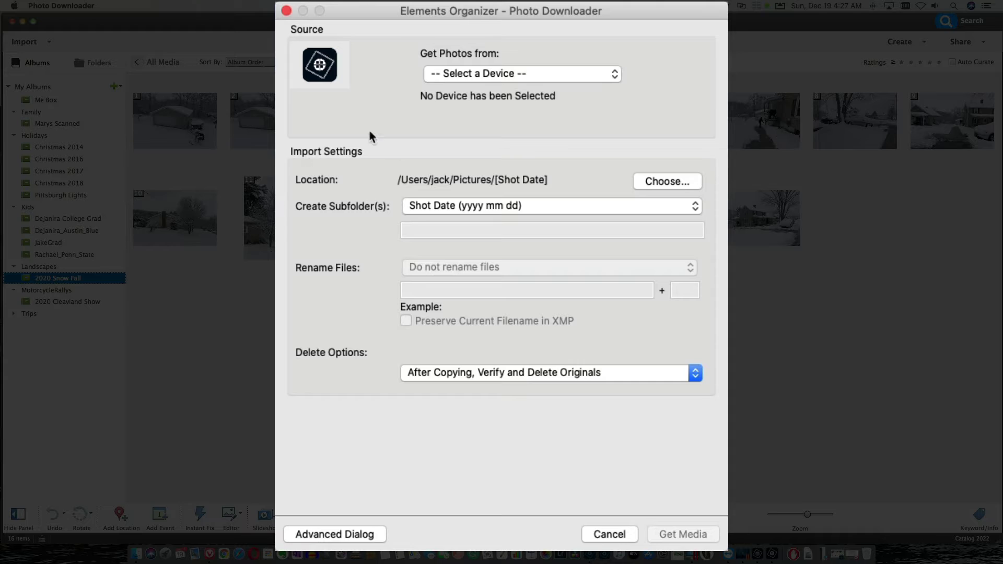
Step: Use the Untitled card (34 files, 817.70MB) as the source and open the location chooser
left_click(615, 75)
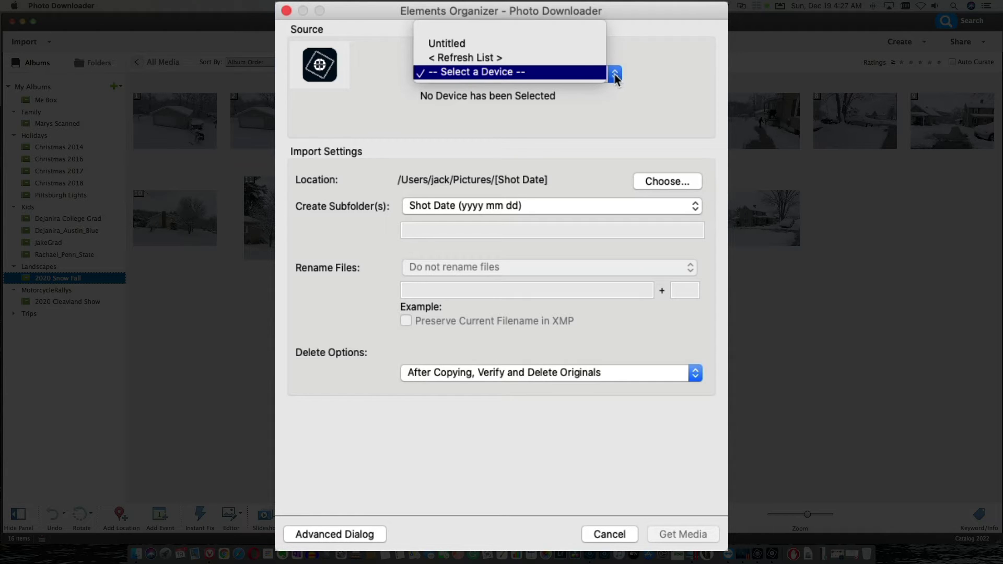
left_click(590, 45)
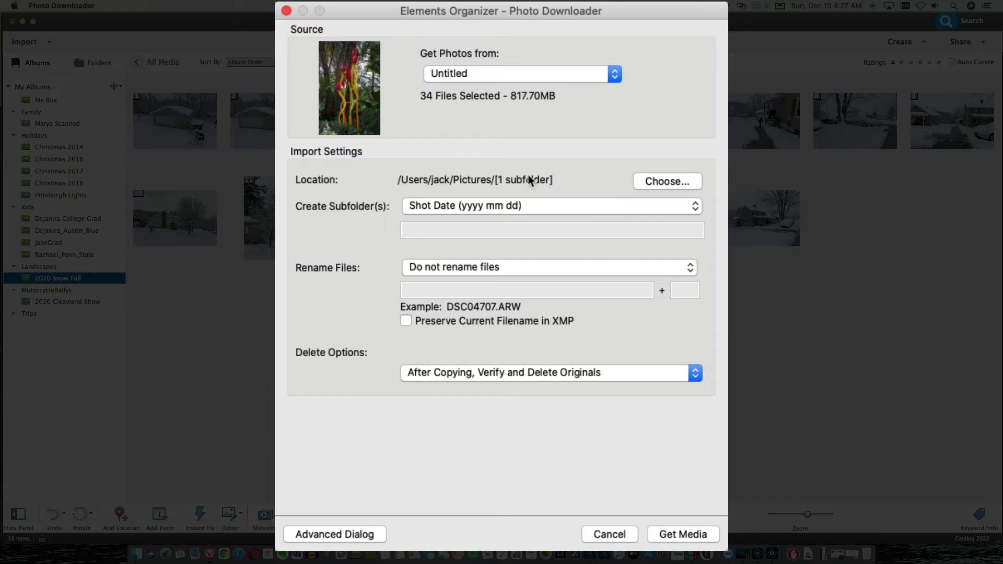
left_click(654, 183)
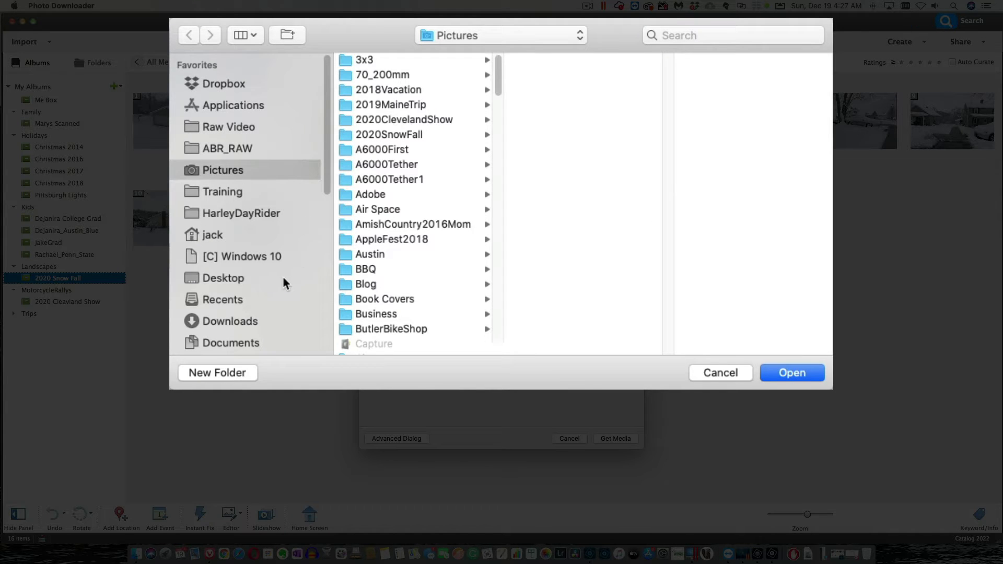
Step: Create a new PittsburghGreenHouse2021 folder inside Pictures and set it as the import location
left_click(224, 168)
left_click(229, 373)
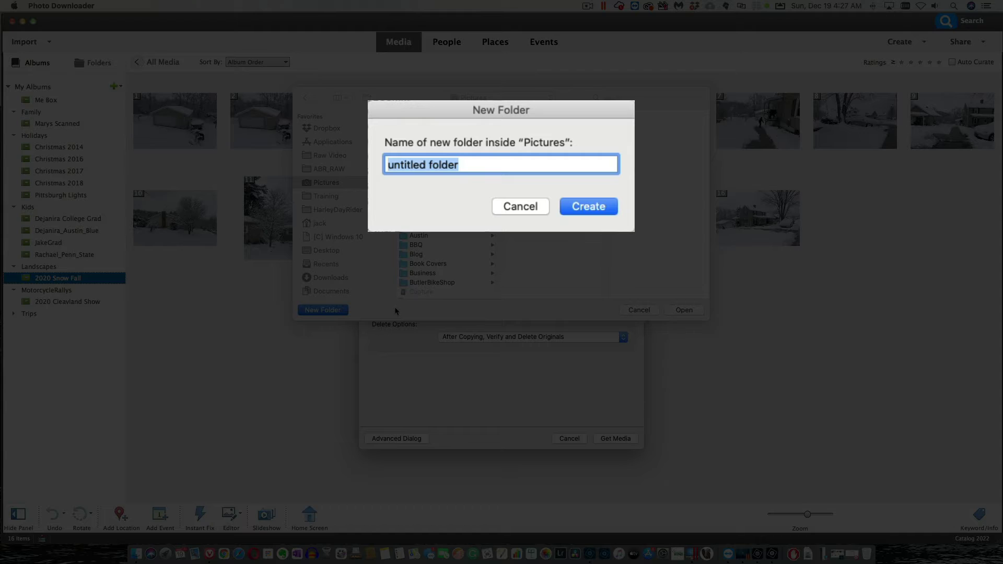
type("Pitt")
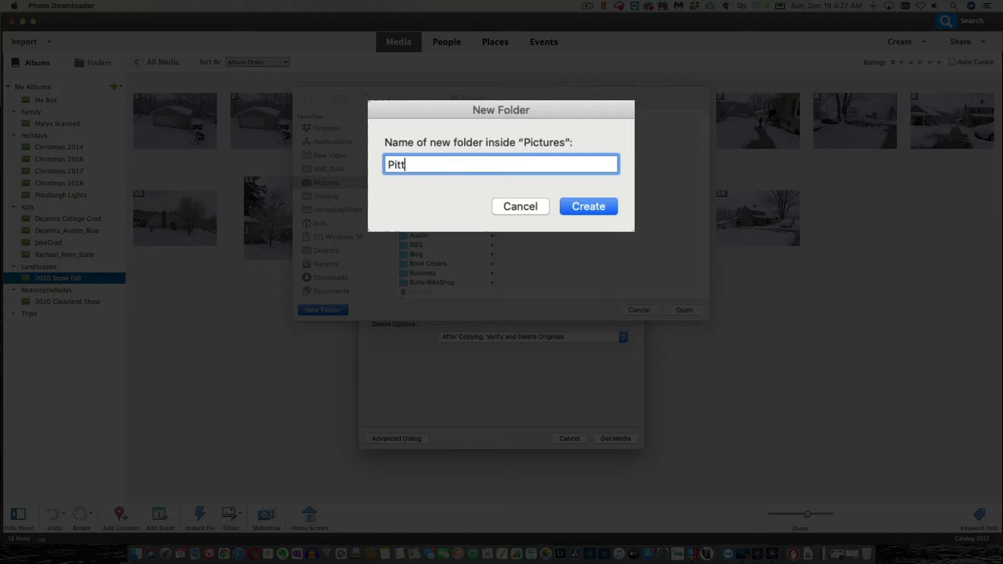
type("sburgh")
type("GreenHouse")
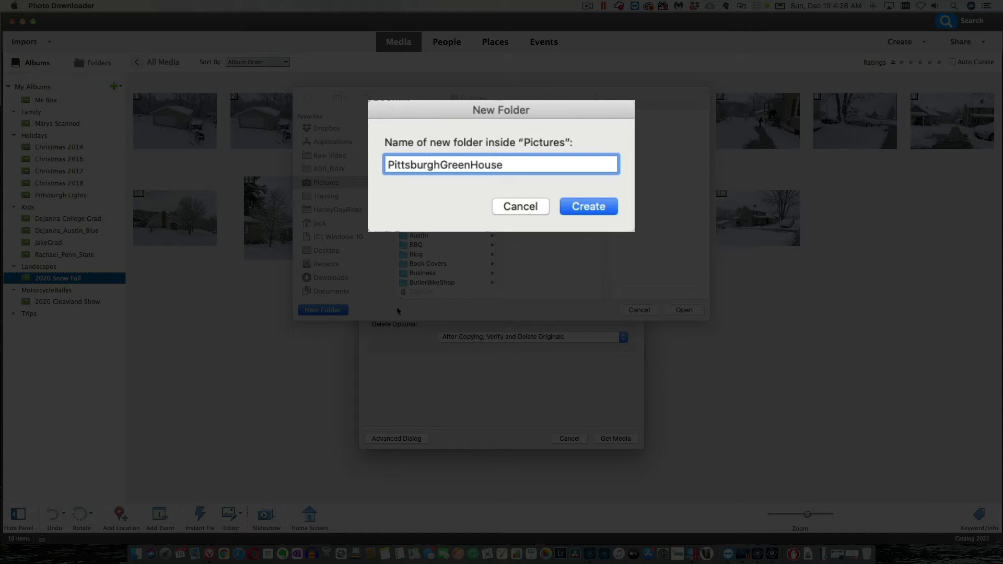
type("2022")
key("BackSpace")
type("1")
left_click(591, 210)
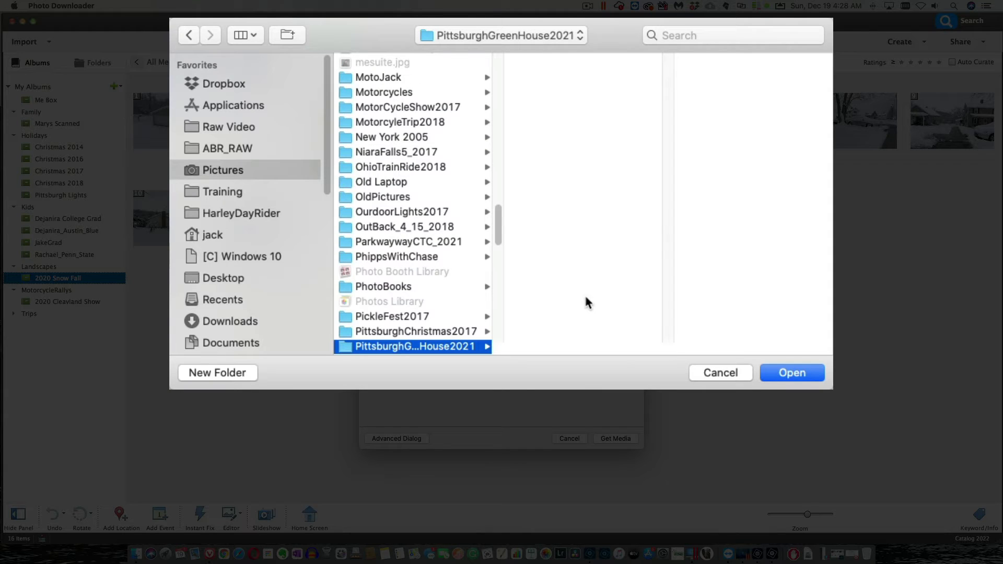
left_click(792, 373)
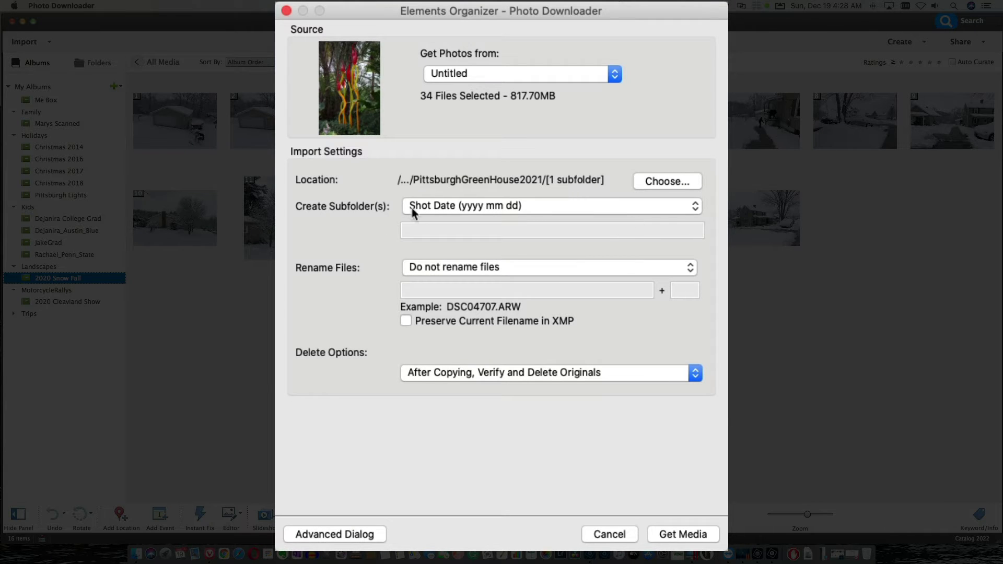
Step: Set Create Subfolder(s) to None and reopen the destination folder chooser
left_click(695, 207)
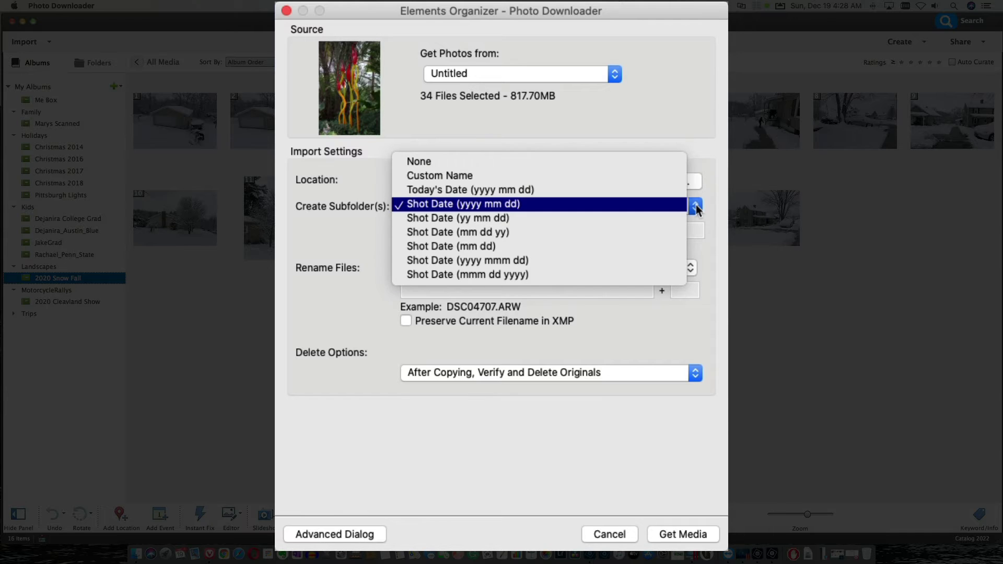
left_click(669, 164)
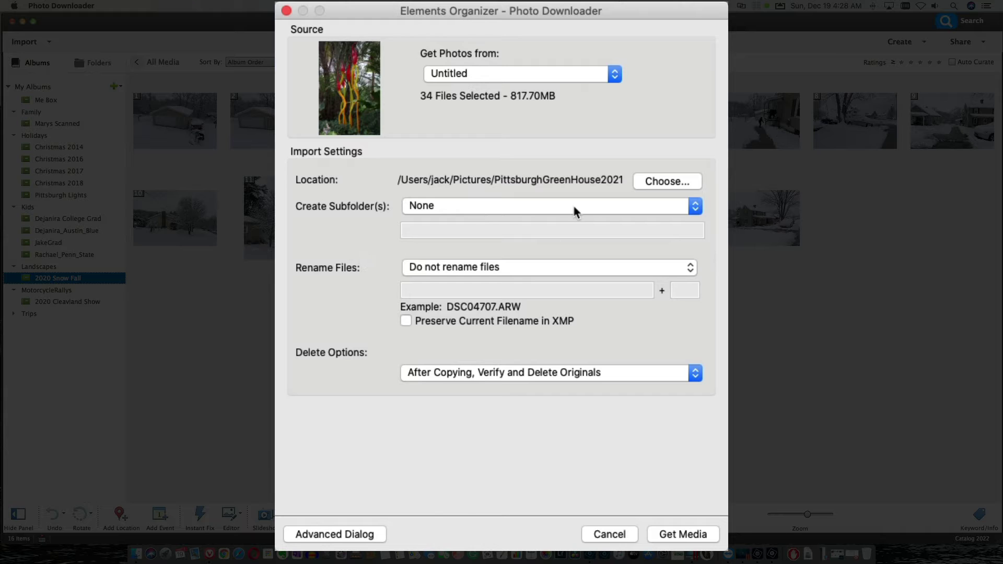
left_click(666, 184)
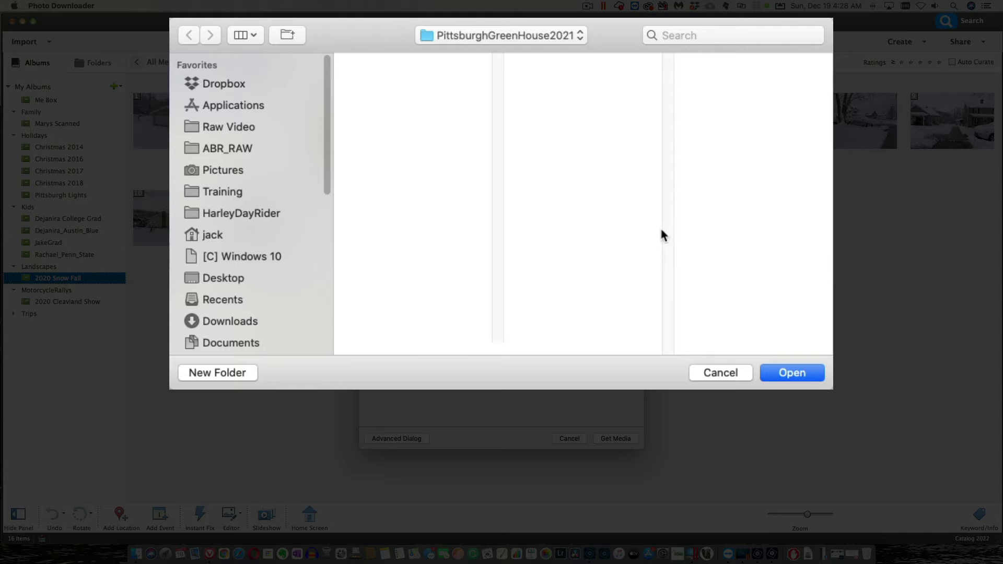
Step: Set the location back to Pictures with a Custom Name subfolder 'PittsburghGreenHouse2021'
left_click(228, 170)
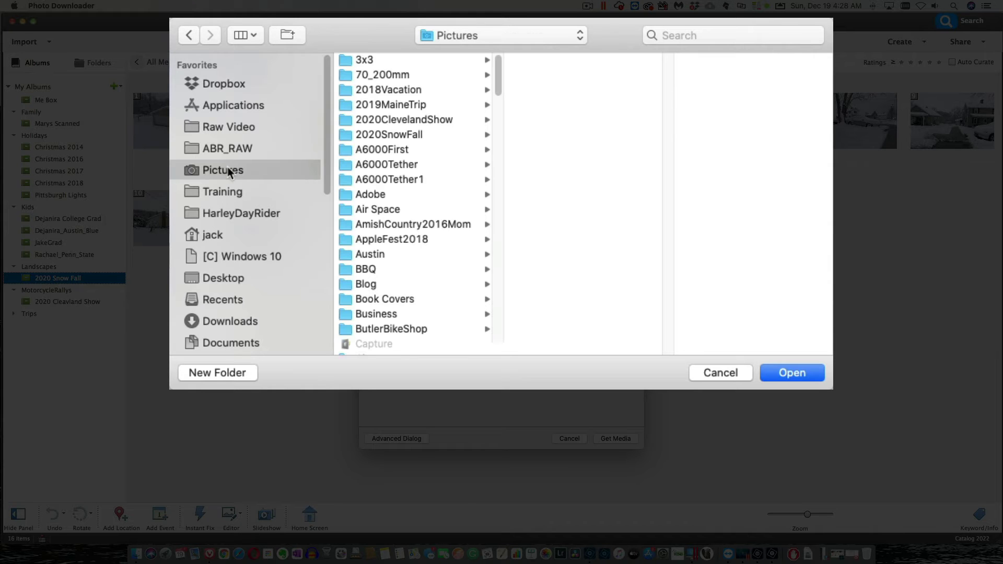
left_click(790, 373)
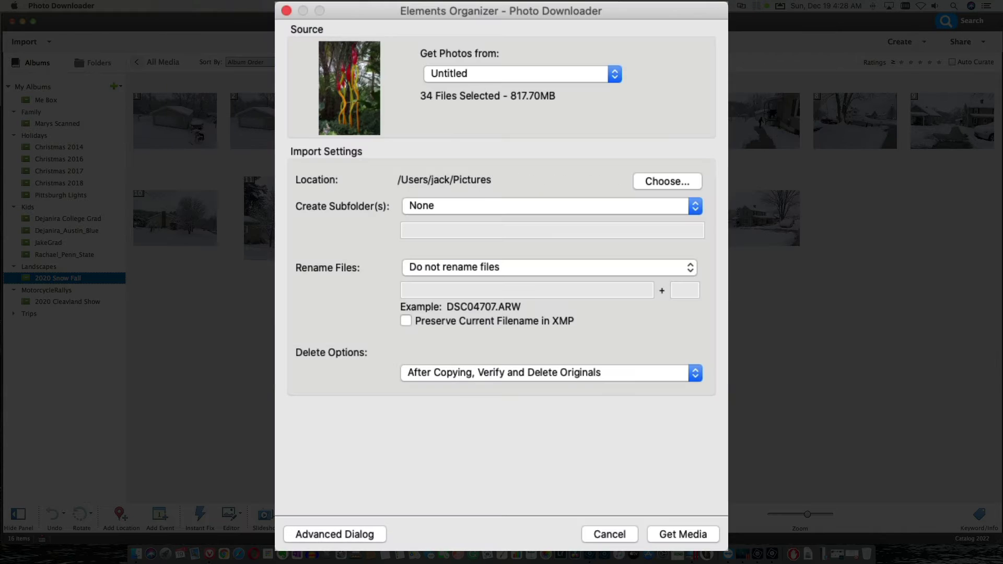
left_click(694, 207)
left_click(680, 218)
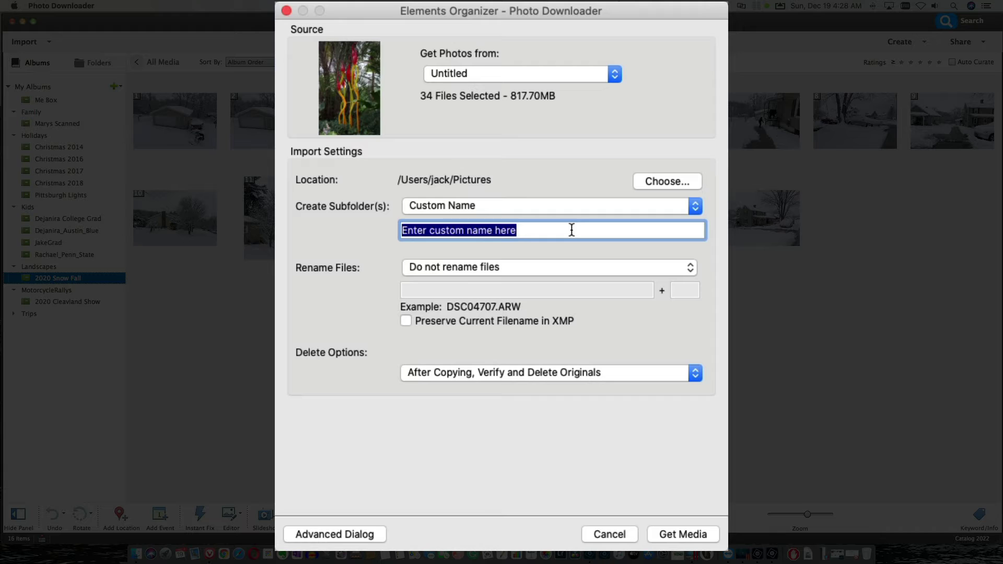
type("Pittsbu")
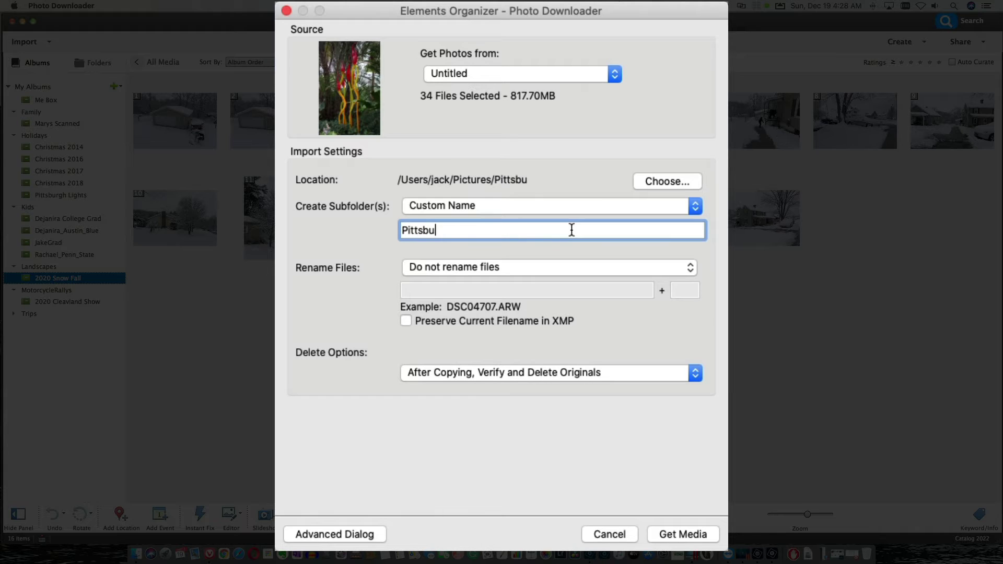
type("rghGreenHouse")
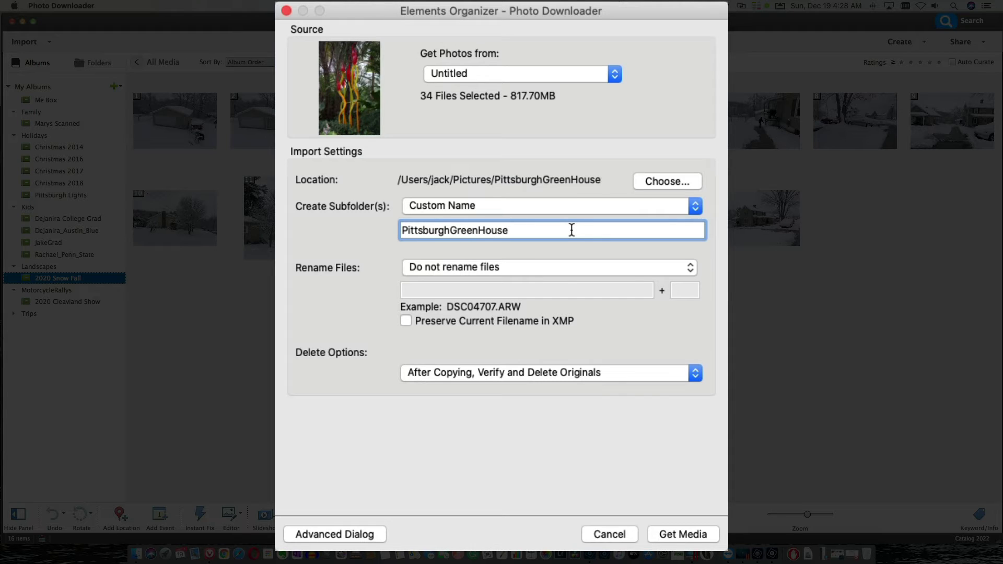
type("2021")
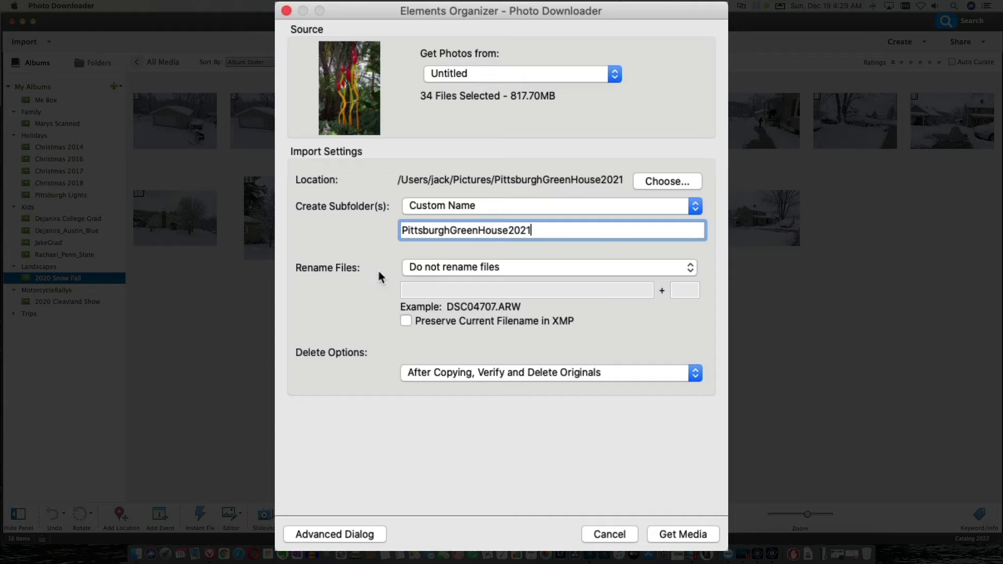
Step: Keep original file names and leave originals on the card, then switch to the Advanced Dialog
left_click(690, 268)
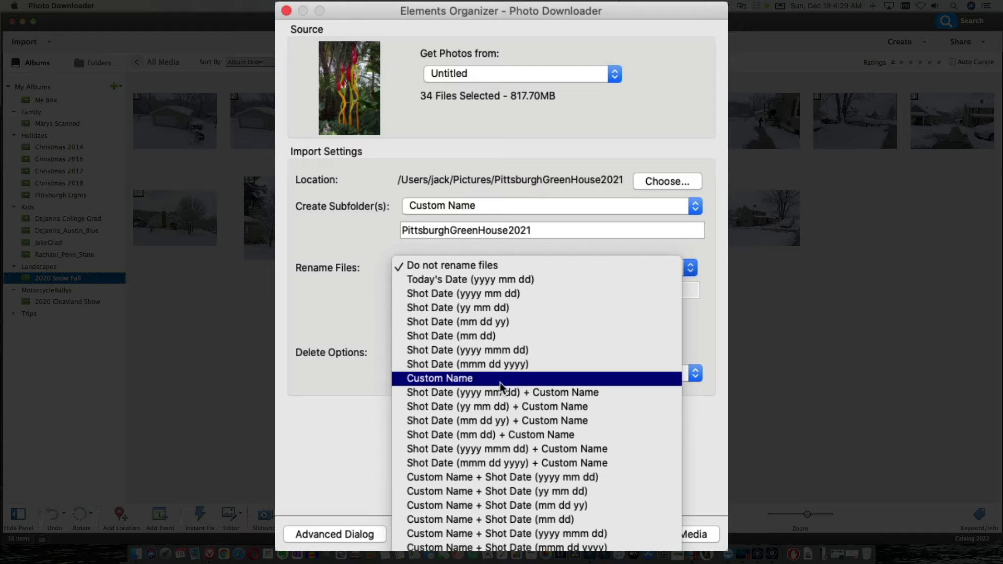
left_click(488, 266)
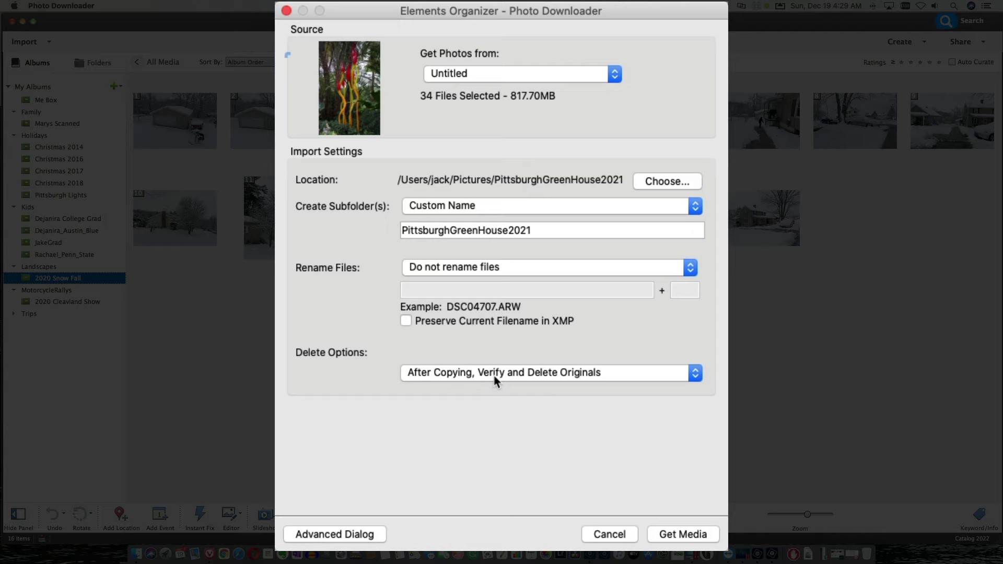
left_click(695, 374)
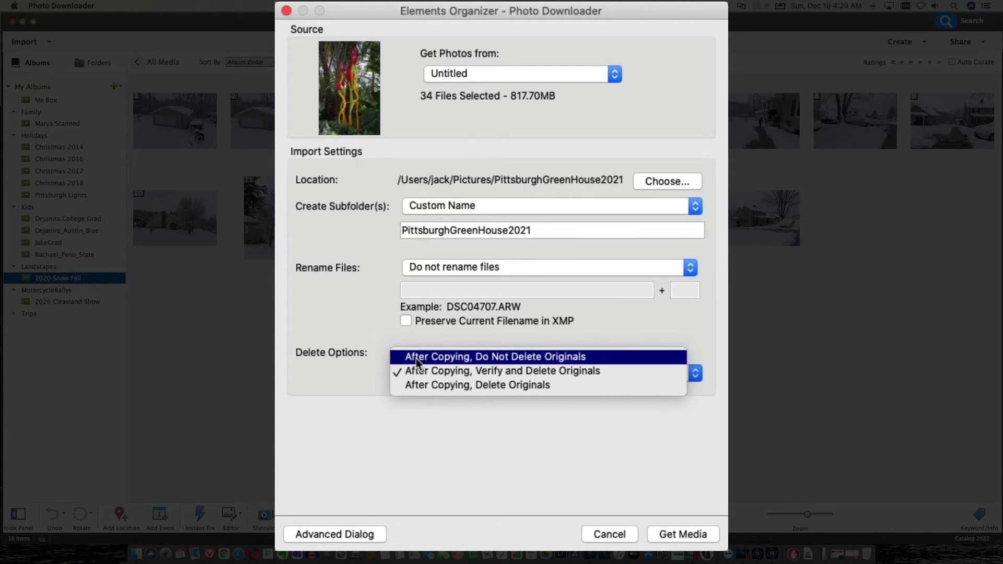
left_click(508, 357)
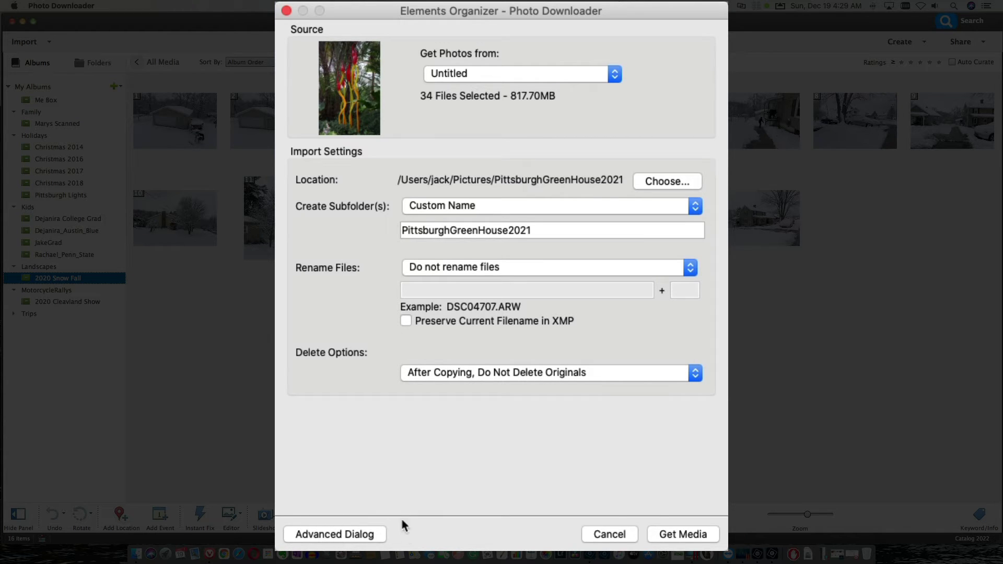
left_click(336, 534)
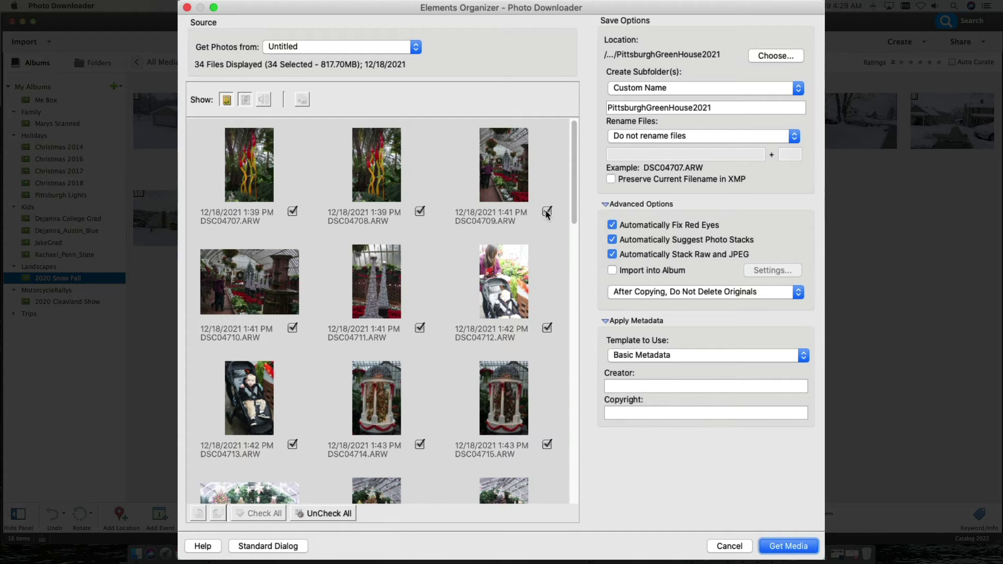
left_click_drag(574, 196, 571, 163)
Step: Uncheck automatic red-eye fixing, photo stack suggestions and Raw+JPEG stacking
left_click(612, 226)
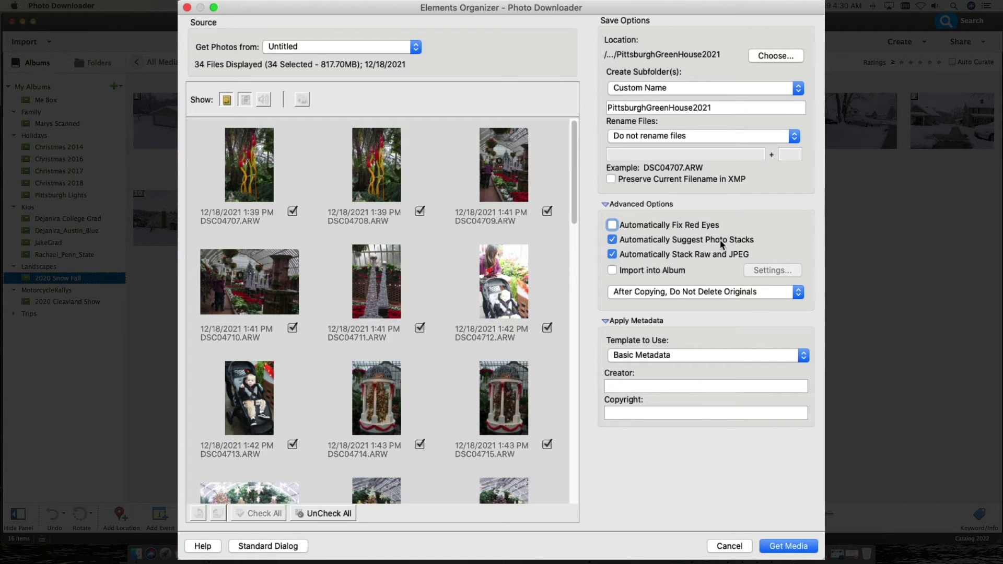
left_click(612, 242)
left_click(612, 256)
Step: Enter 'Photoshop Elements TV' as both Creator and Copyright, then import with Get Media
left_click(649, 385)
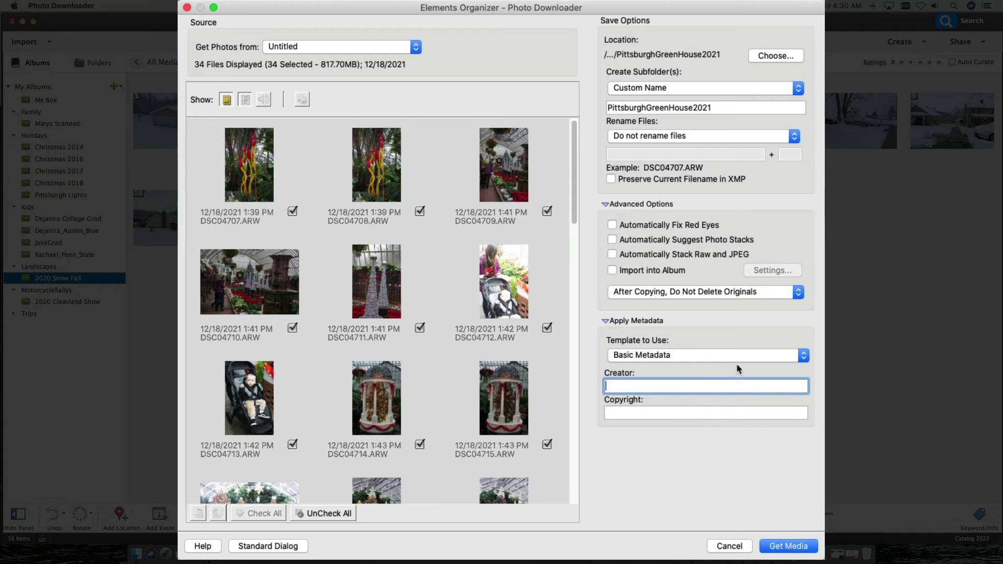
type("Photoshop Elements TV")
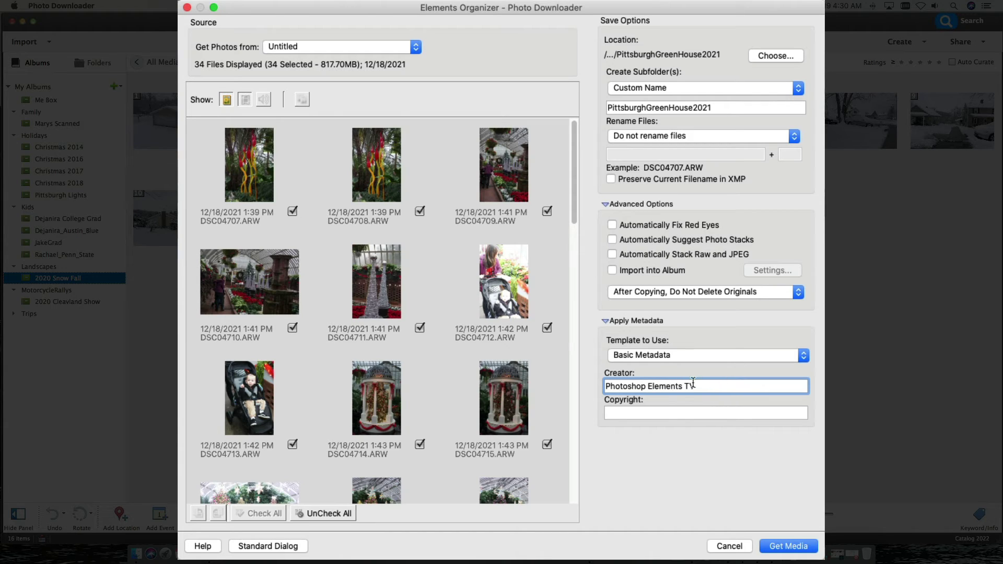
left_click_drag(697, 386, 602, 389)
key("super+c")
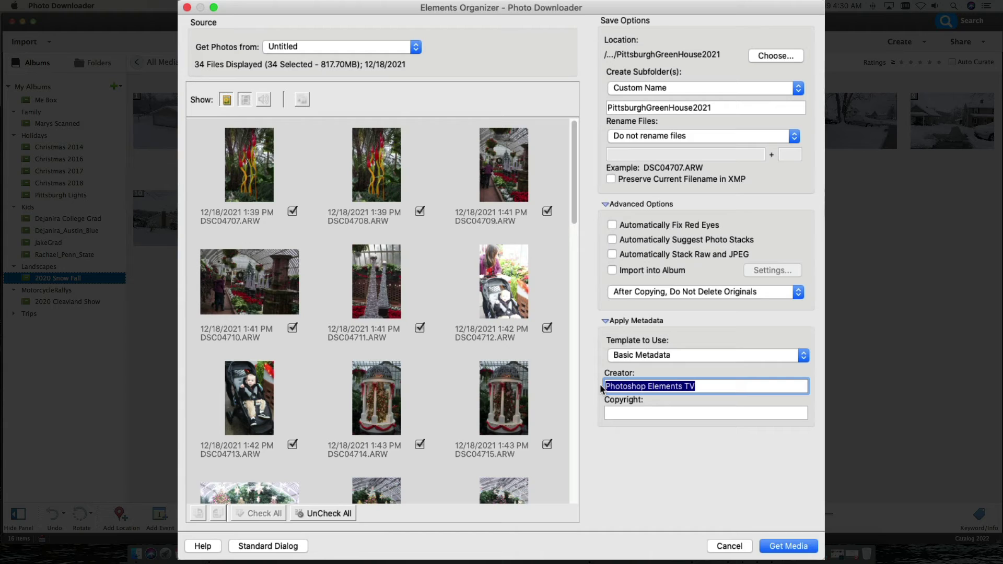
left_click(615, 413)
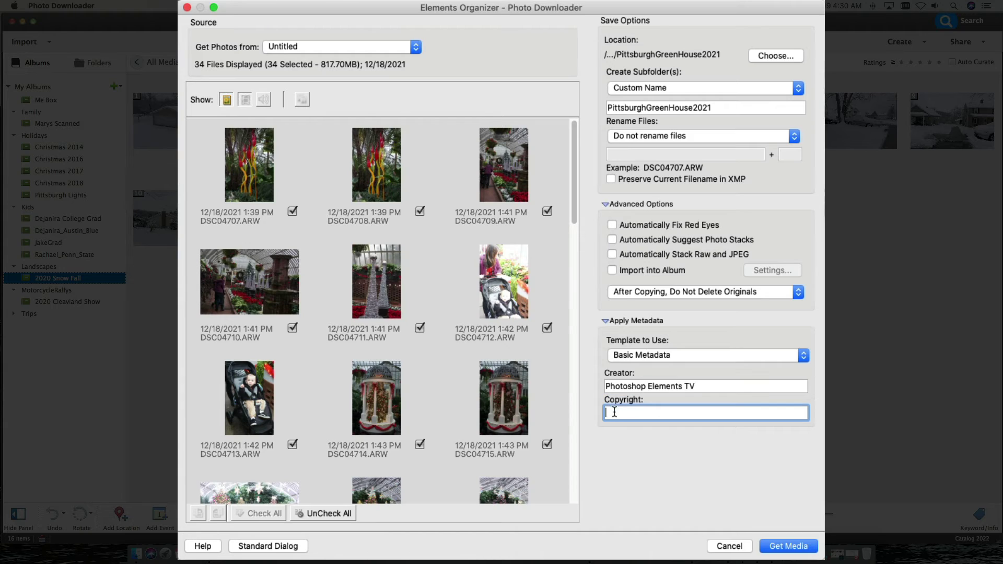
key("super+v")
left_click(786, 546)
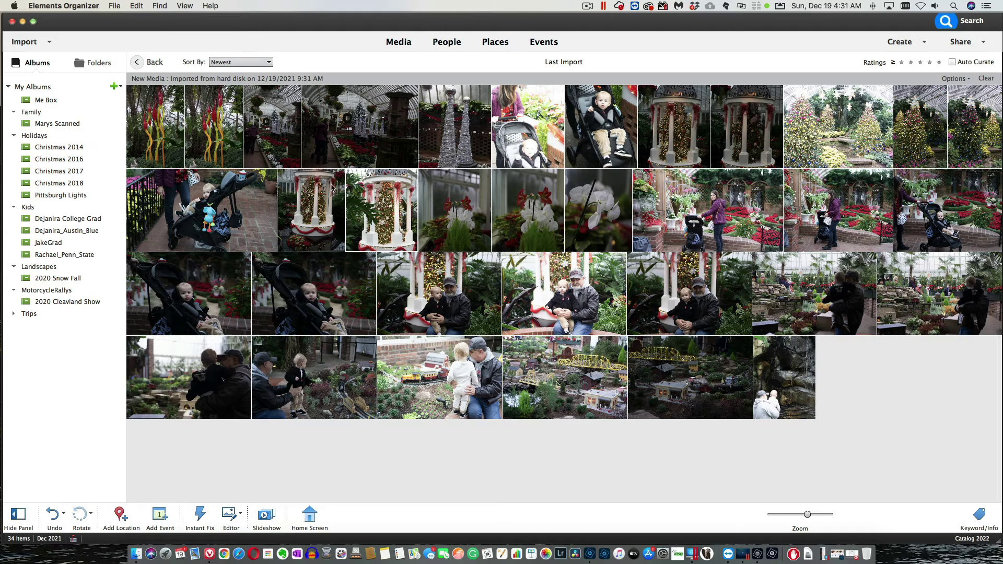
Step: Select the first through last thumbnail so all 34 greenhouse photos are selected
left_click(163, 141)
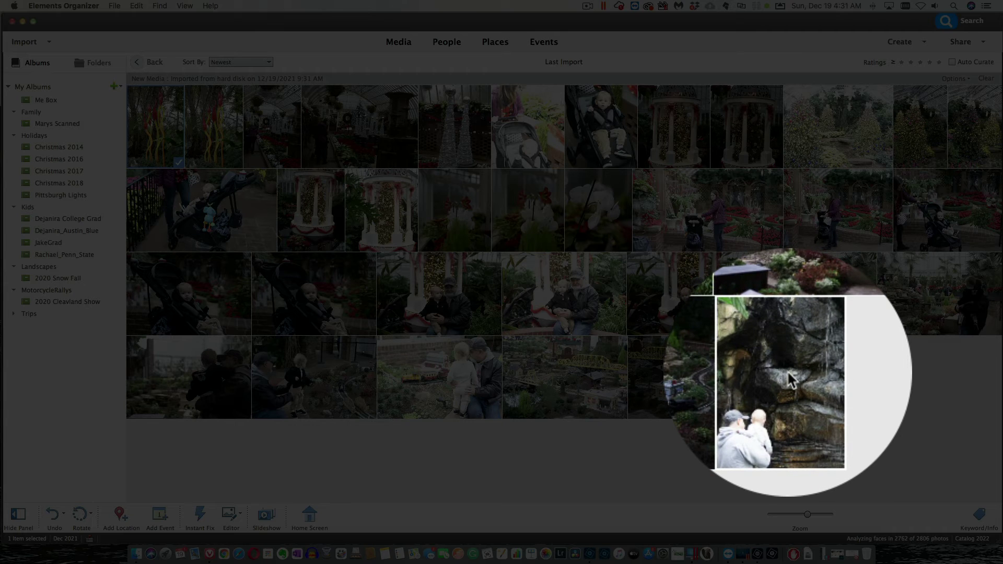
left_click(789, 377, "shift")
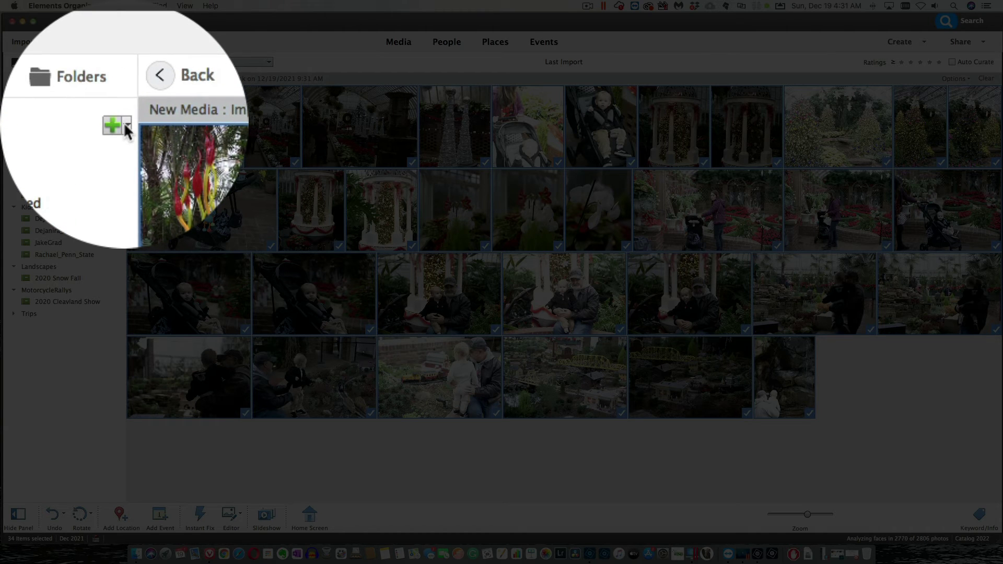
Step: Start a New Album from the My Albums add menu holding the 34 selected photos
left_click(124, 122)
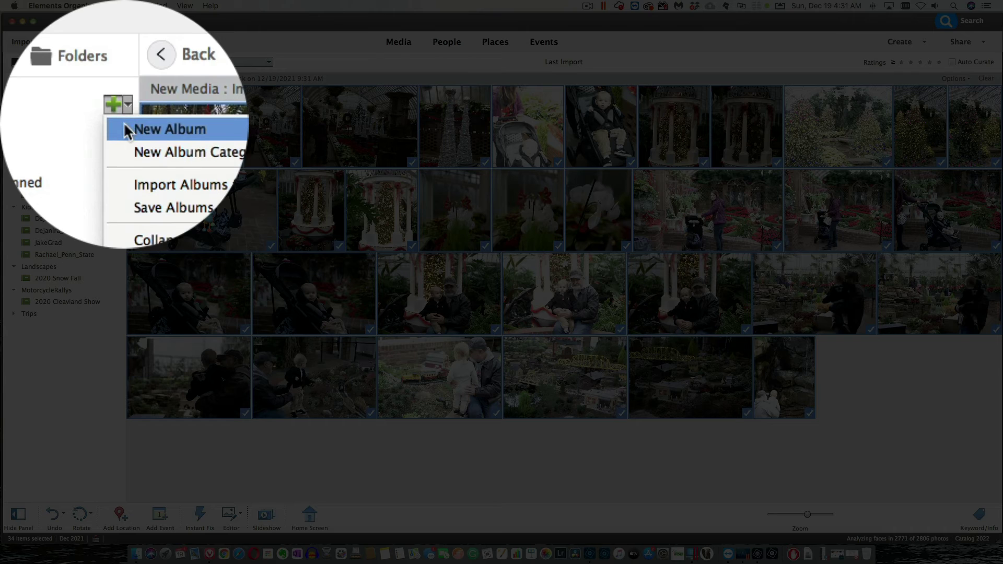
left_click(123, 122)
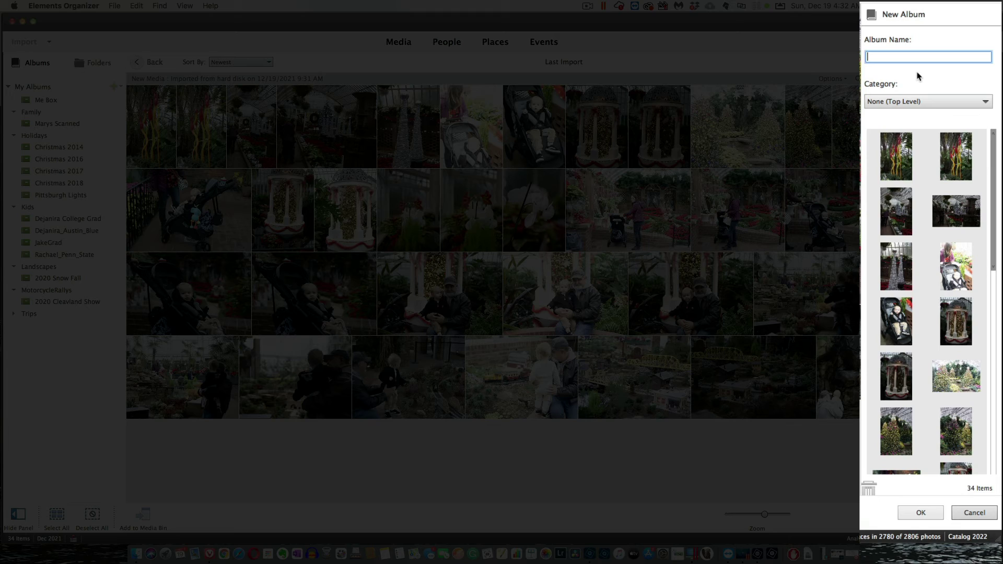
Step: Name the album PittsburghGreenHouse2021, set its category to Kids, and create it
type("Pittsburgh")
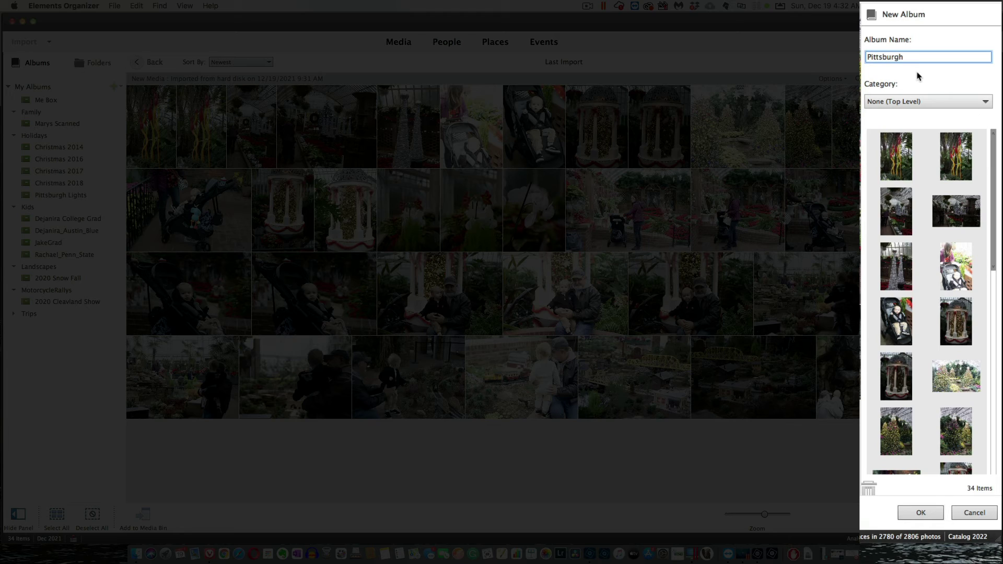
type("GreenHouse2021")
left_click(984, 102)
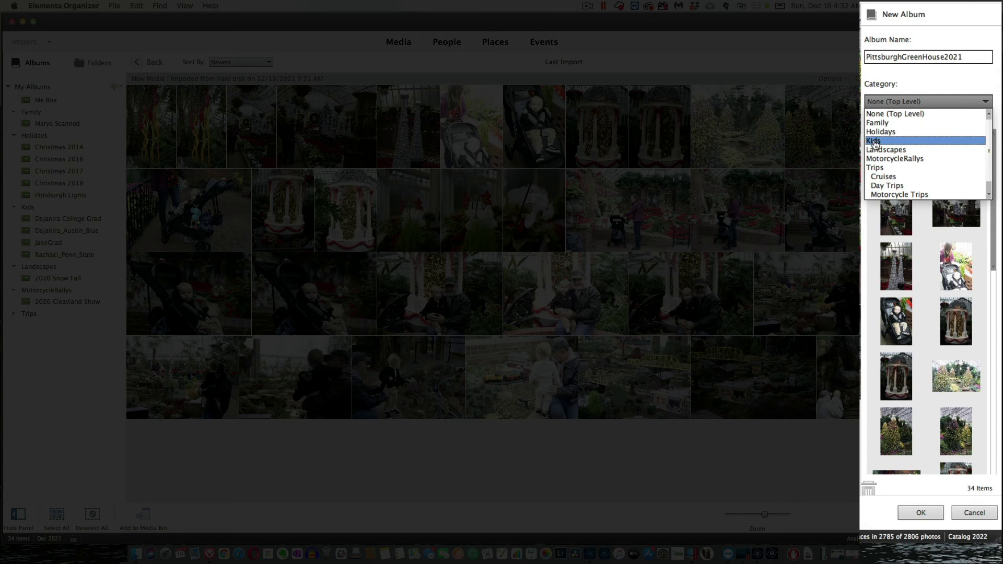
left_click(879, 140)
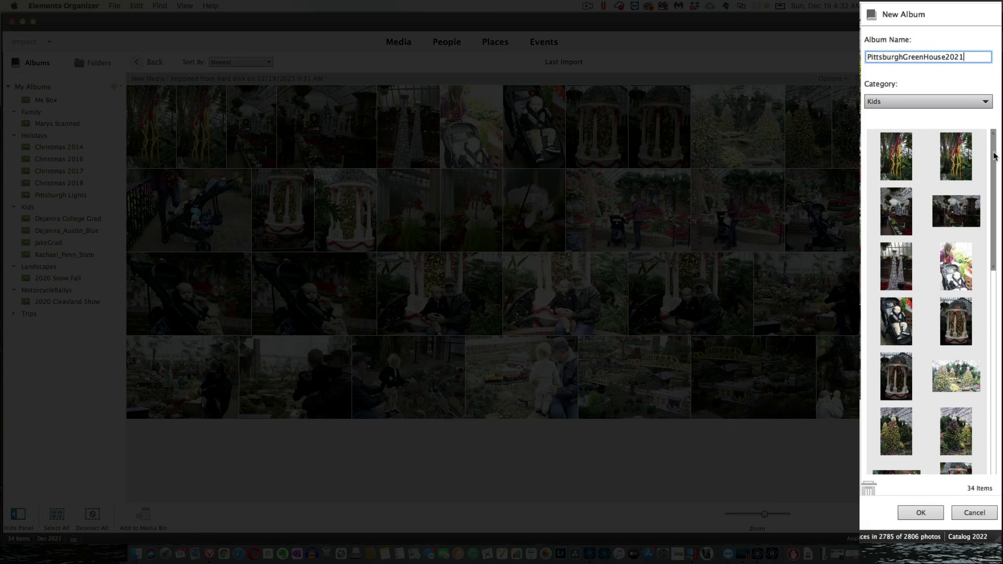
mouse_move(995, 155)
left_mouse_down()
mouse_move(984, 339)
mouse_move(995, 379)
mouse_move(995, 153)
left_mouse_up()
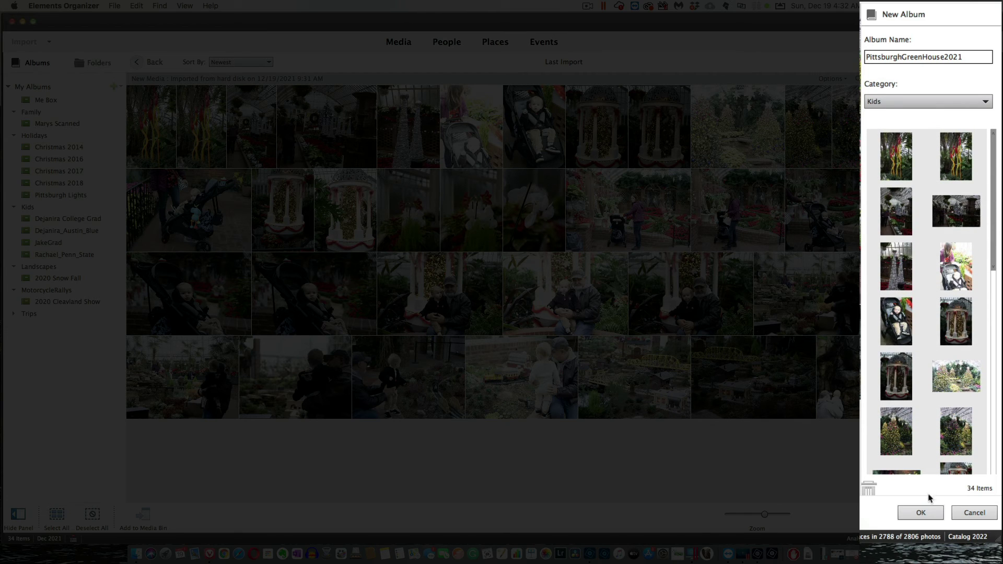
left_click(921, 513)
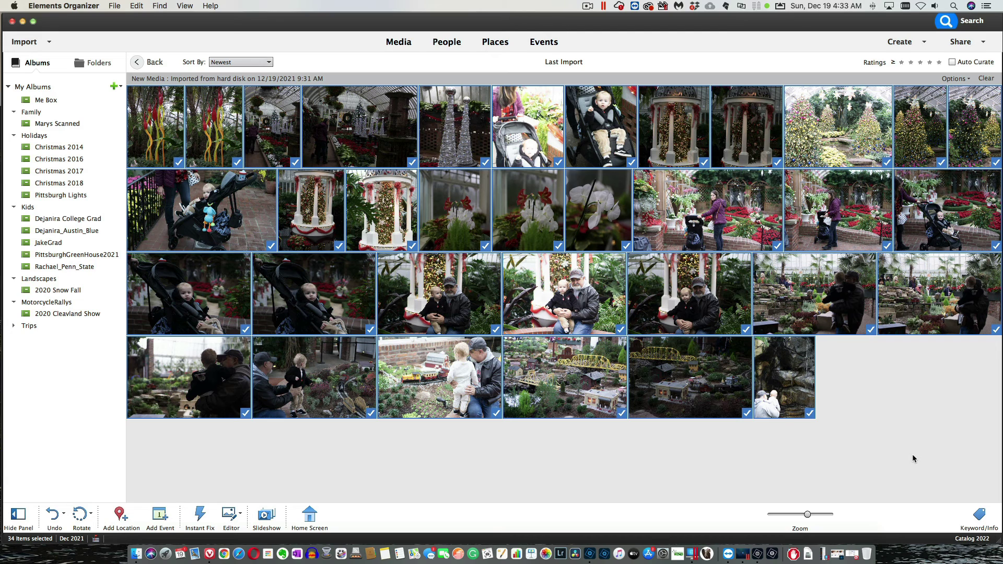
Step: Deselect the 34 photos and open the PittsburghGreenHouse2021 album under Kids
left_click(912, 456)
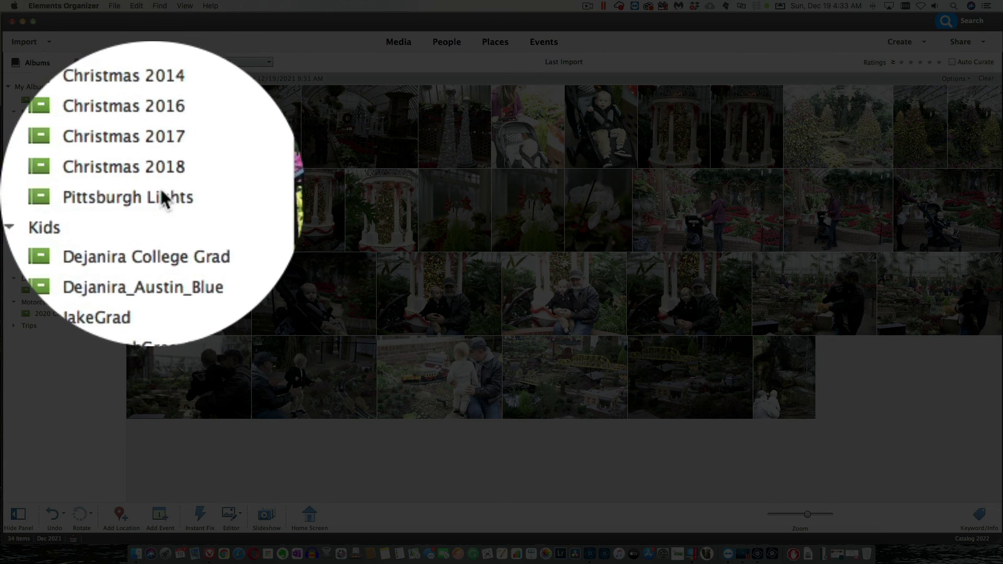
left_click(131, 196)
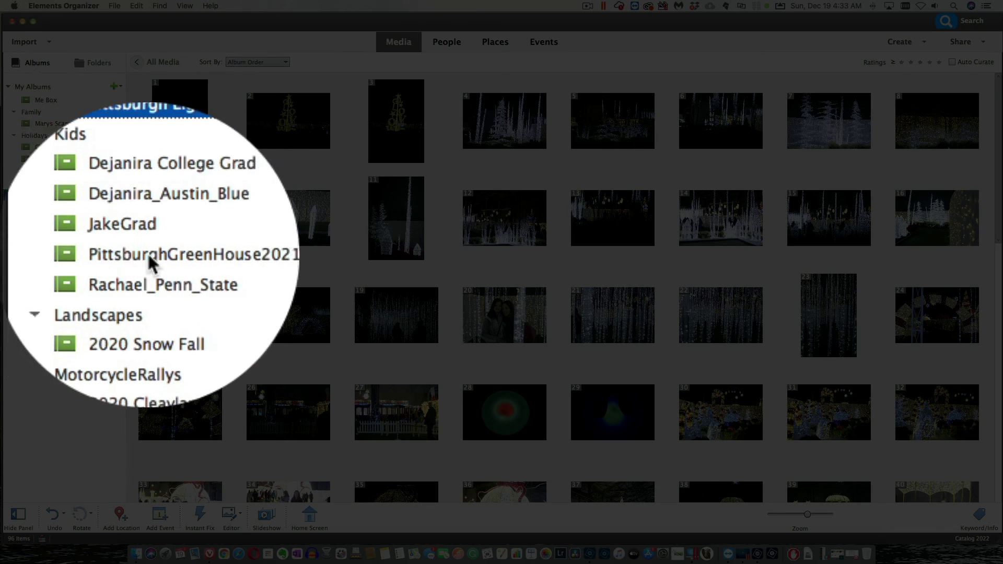
left_click(152, 256)
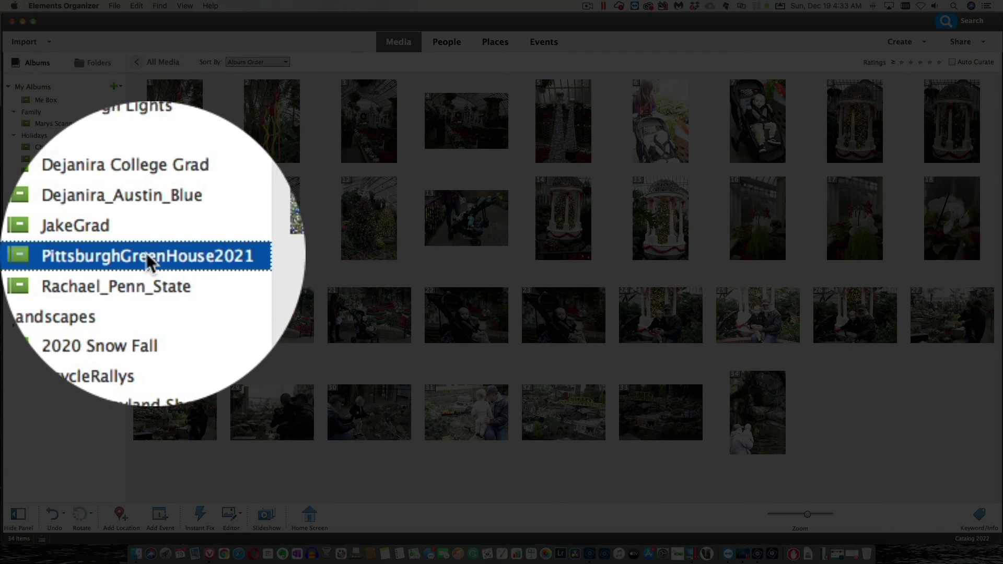